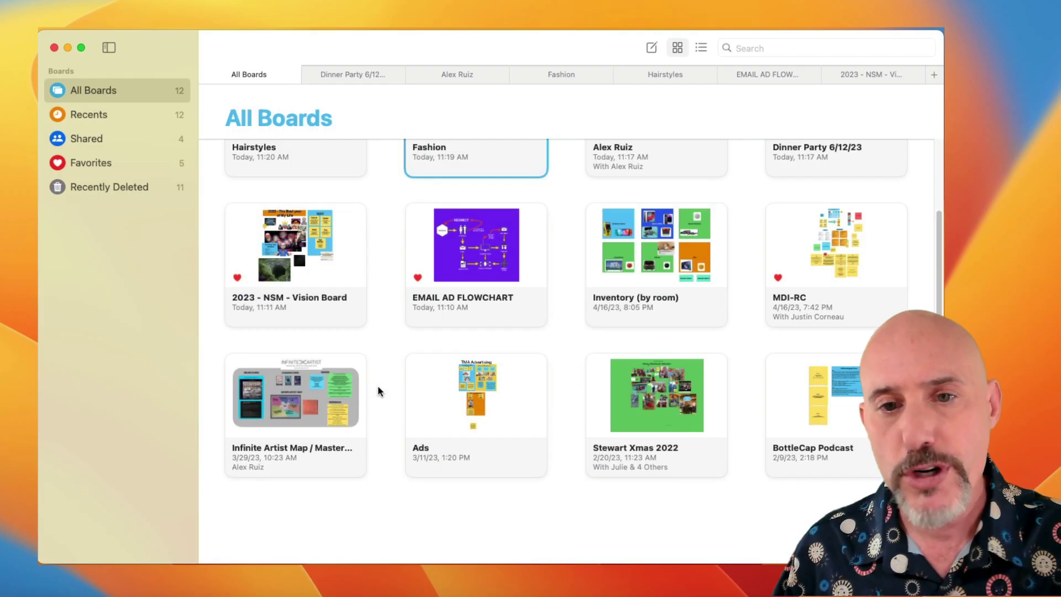
Switch to the Dinner Party 6/12/23 board using its tab.
scroll(377, 385, "up", 3)
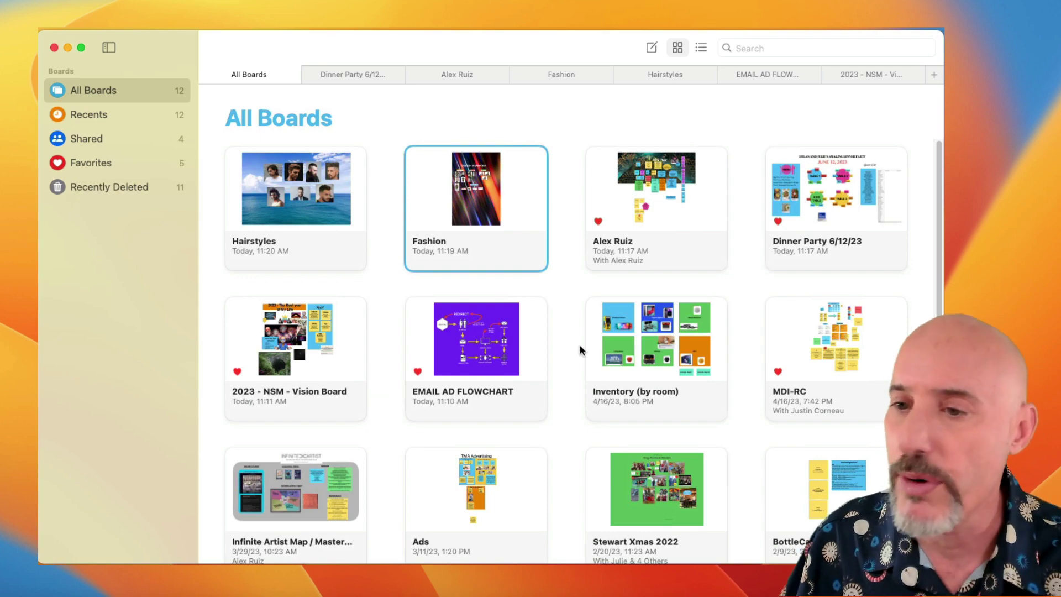
left_click(356, 75)
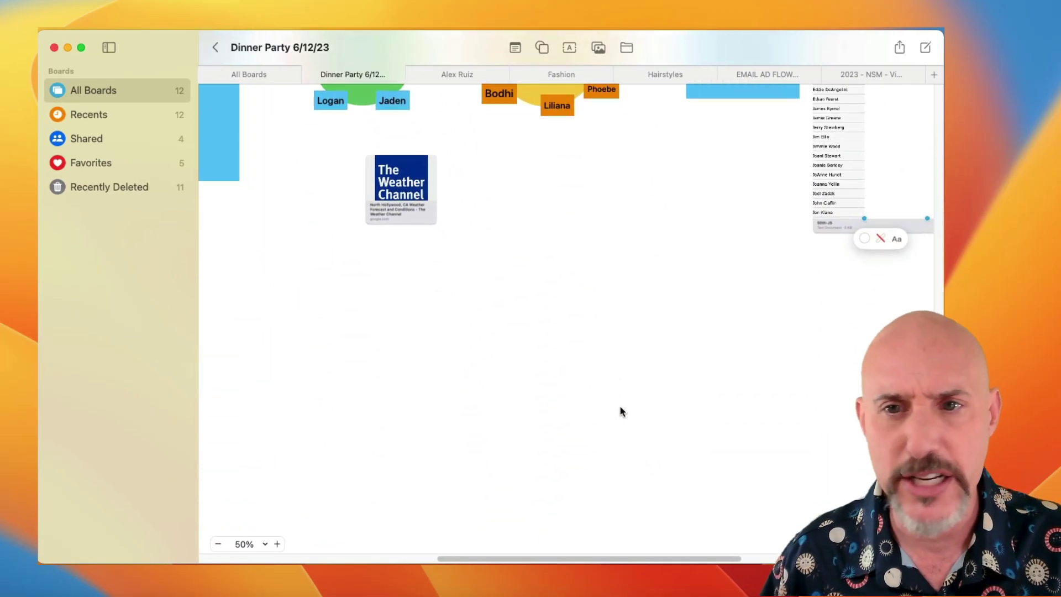
Add a circle below the weather card and enlarge it proportionally into a large round shape.
left_click(541, 48)
left_click(650, 155)
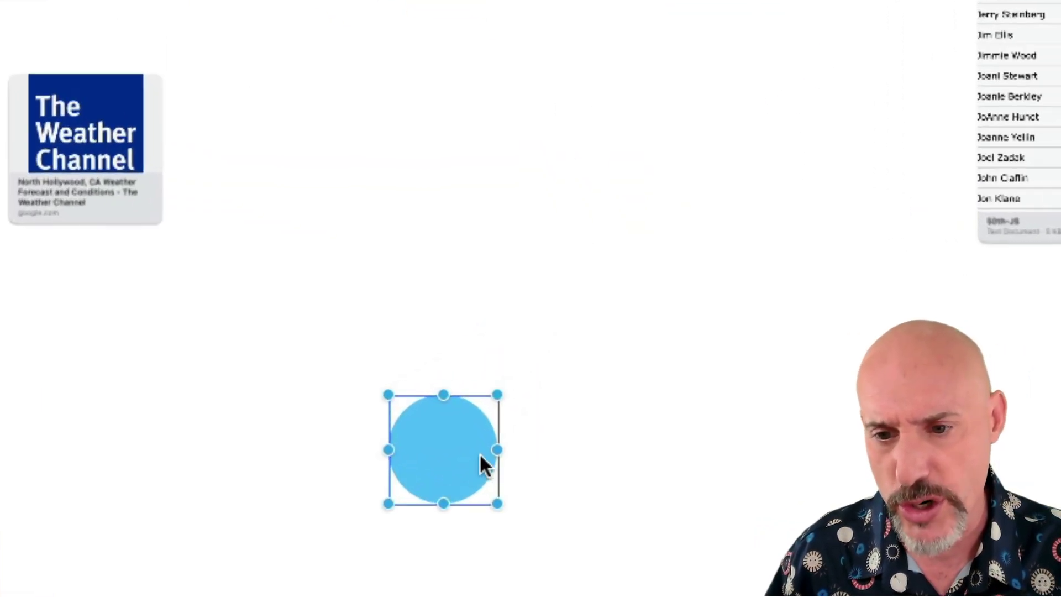
left_click_drag(574, 330, 515, 318)
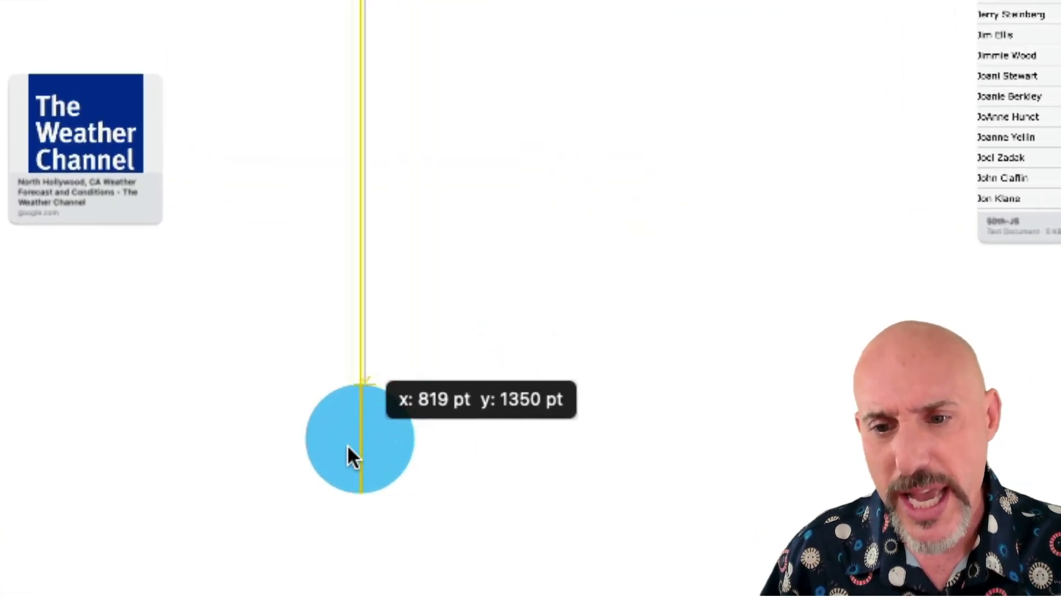
left_click_drag(349, 447, 316, 450)
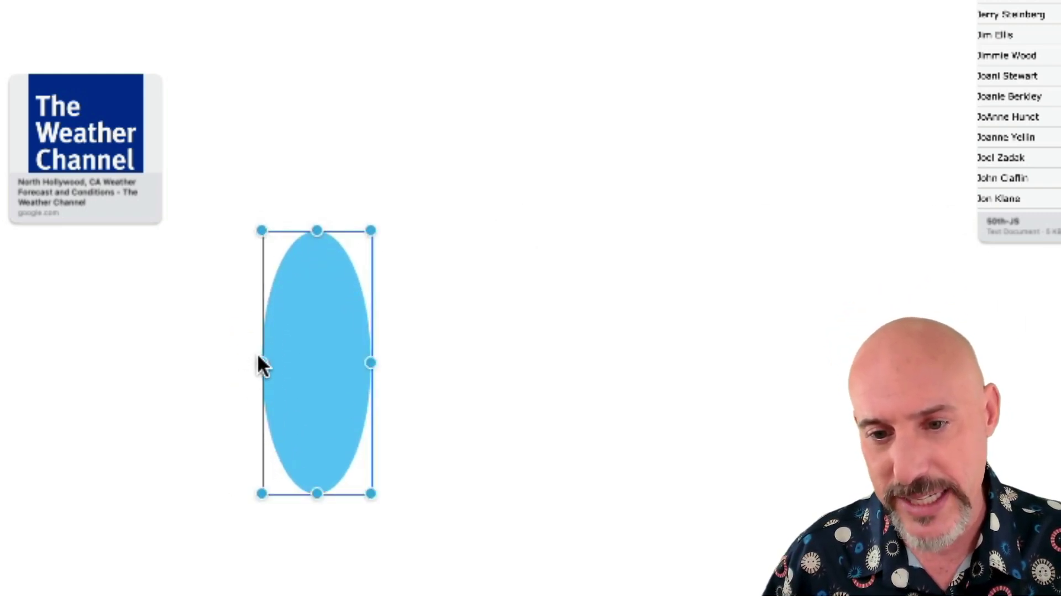
left_click_drag(261, 363, 0, 362)
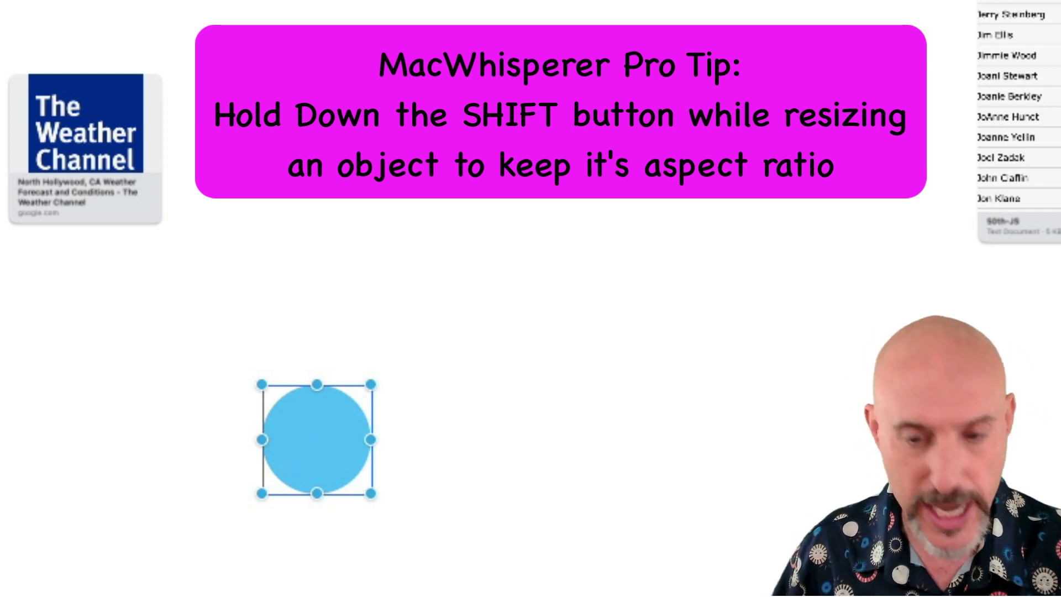
left_click_drag(371, 384, 642, 159)
left_click_drag(440, 259, 440, 313)
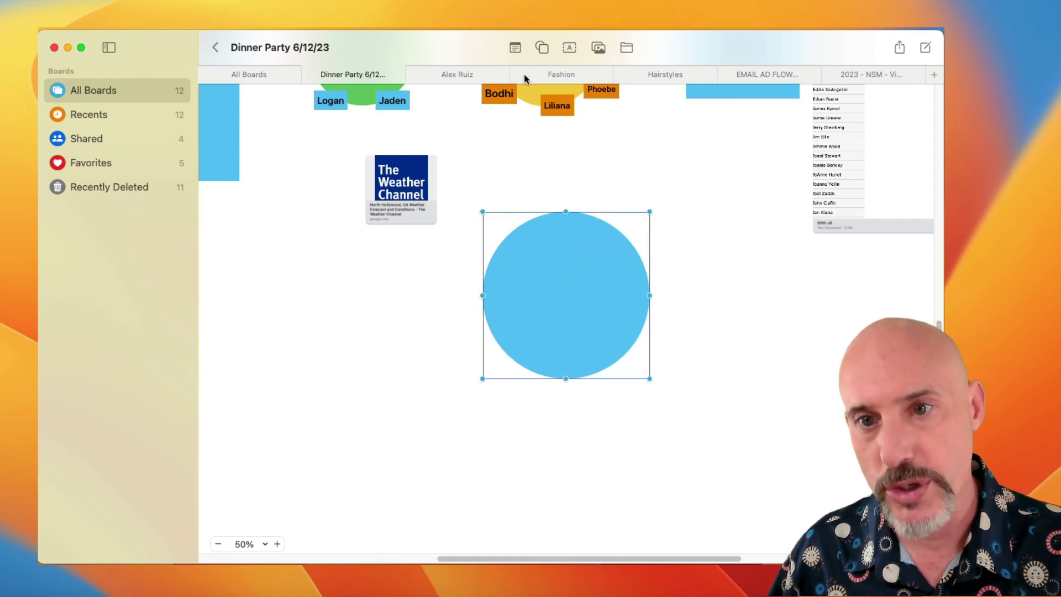
Add a small square right of the circle and duplicate it below.
left_click(541, 48)
left_click(535, 153)
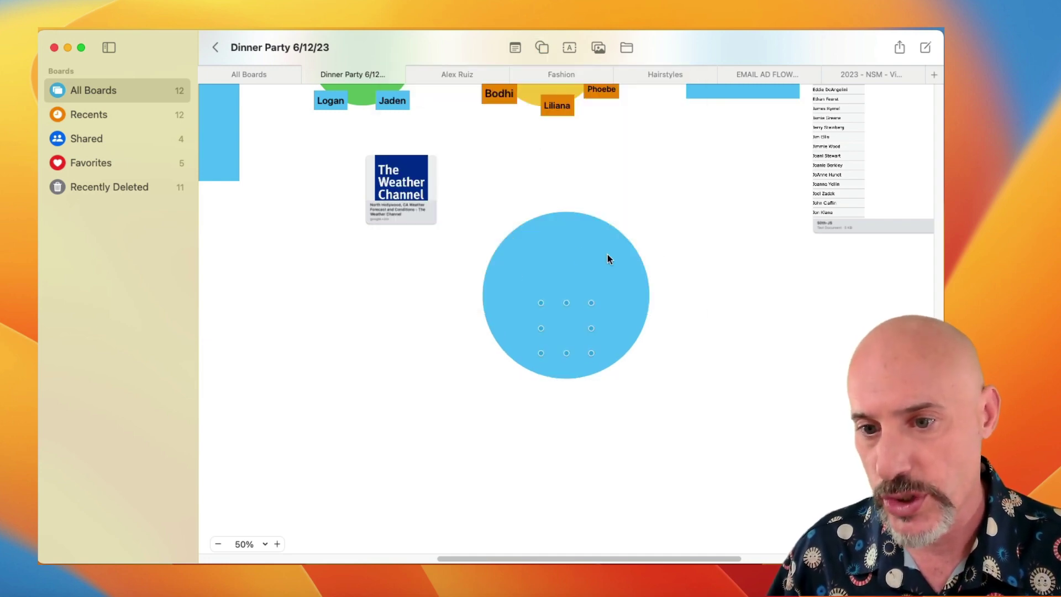
left_click_drag(566, 328, 699, 270)
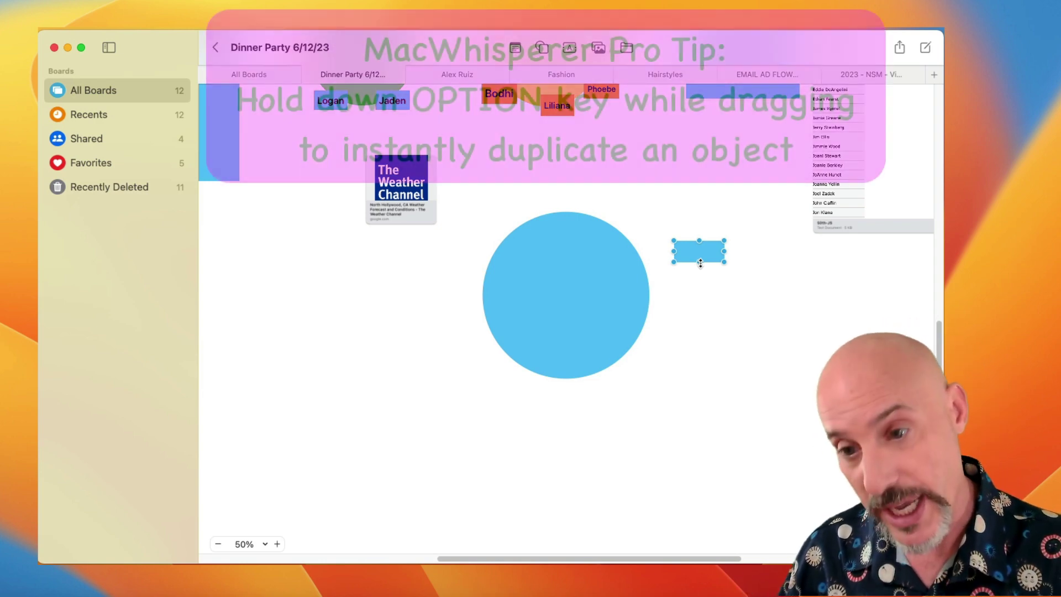
left_click_drag(701, 263, 578, 445)
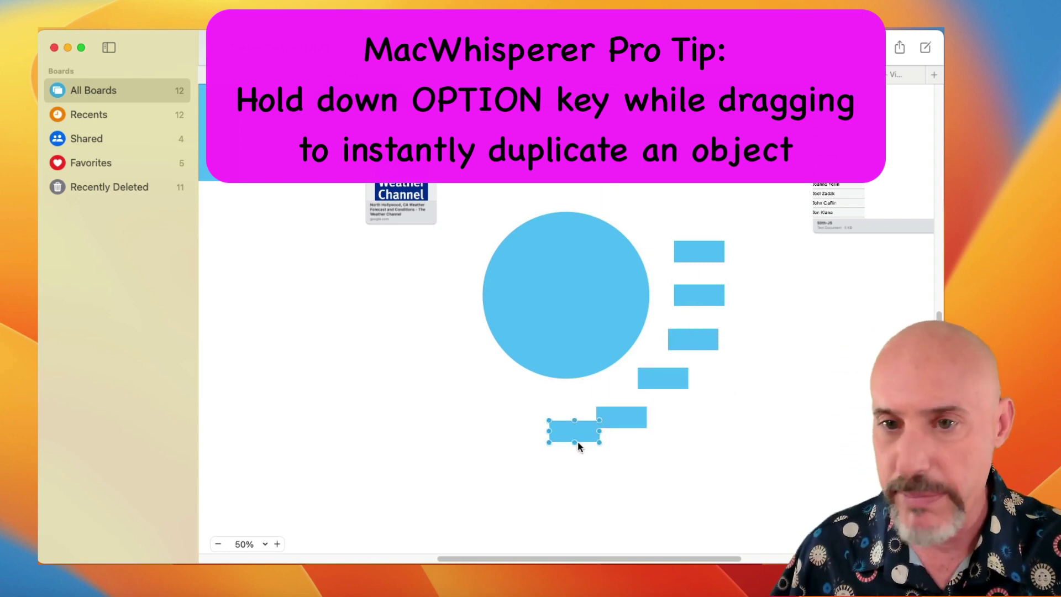
scroll(578, 442, "up", 5)
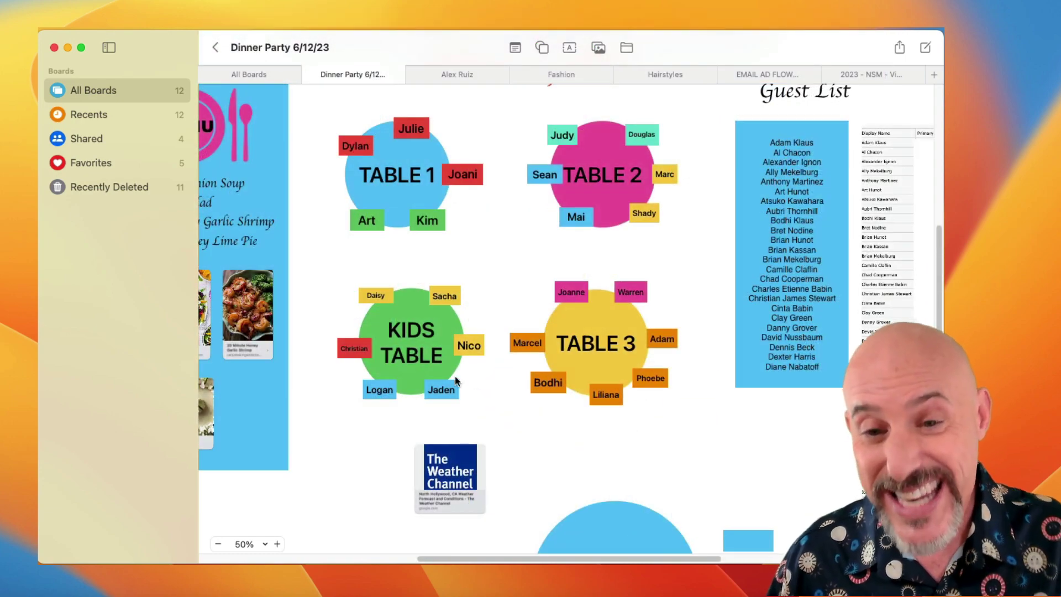
scroll(452, 373, "left", 5)
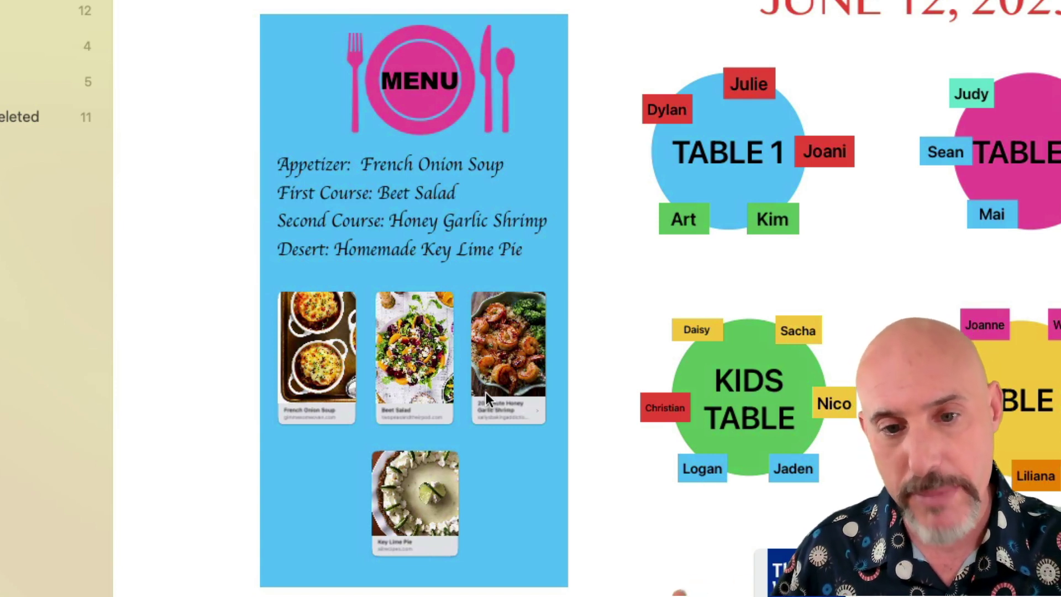
left_click(414, 367)
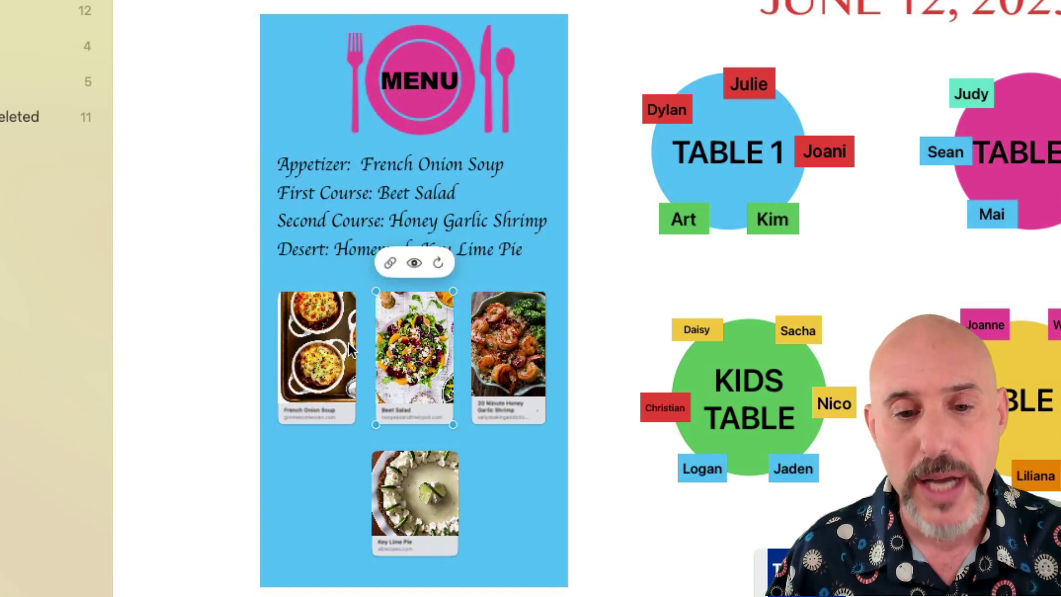
left_click(317, 337)
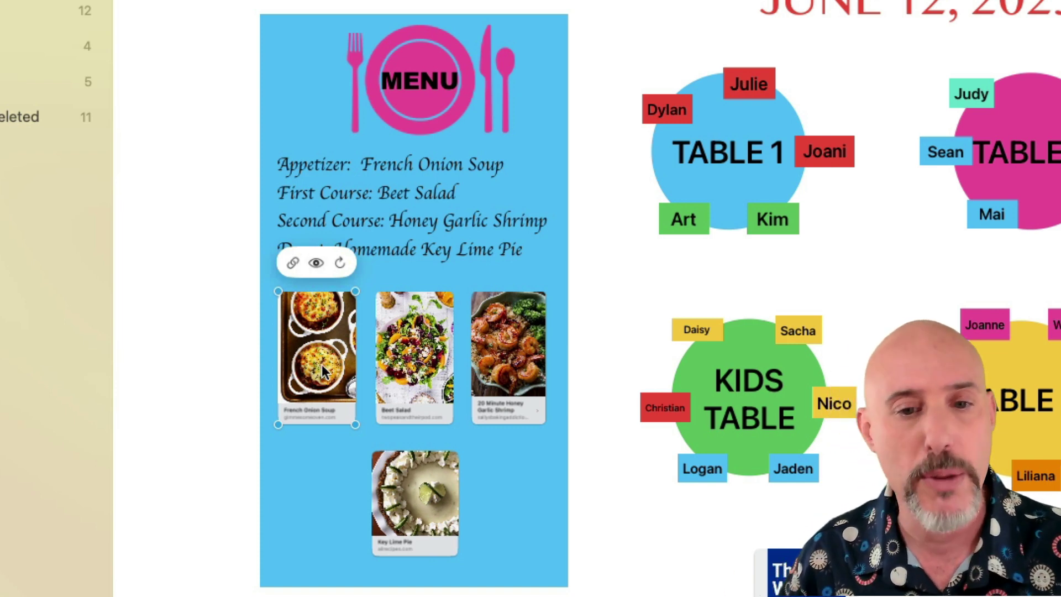
left_click(324, 506)
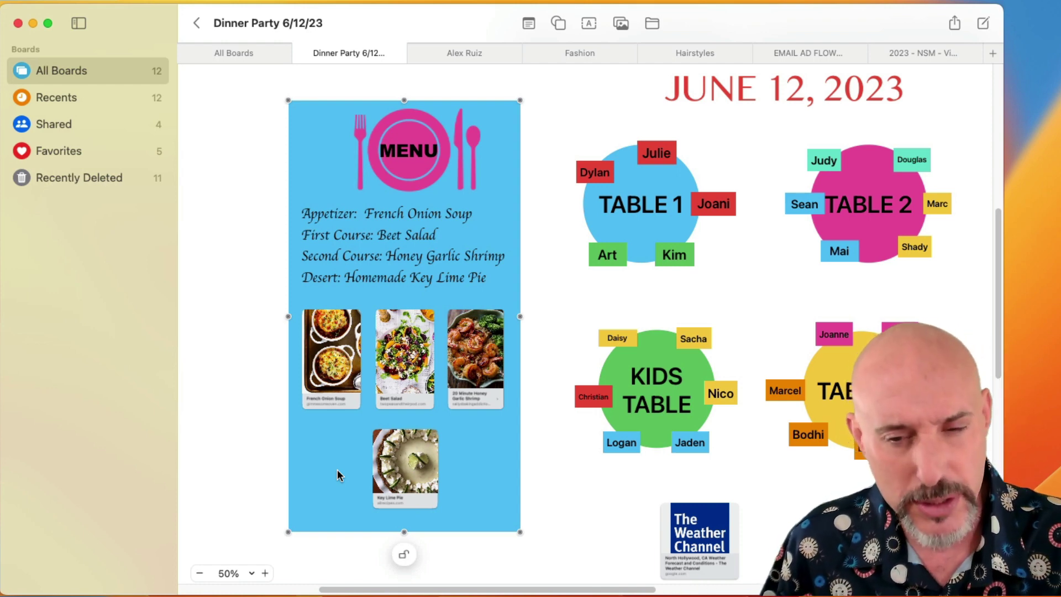
scroll(566, 505, "down", 3)
scroll(565, 506, "right", 4)
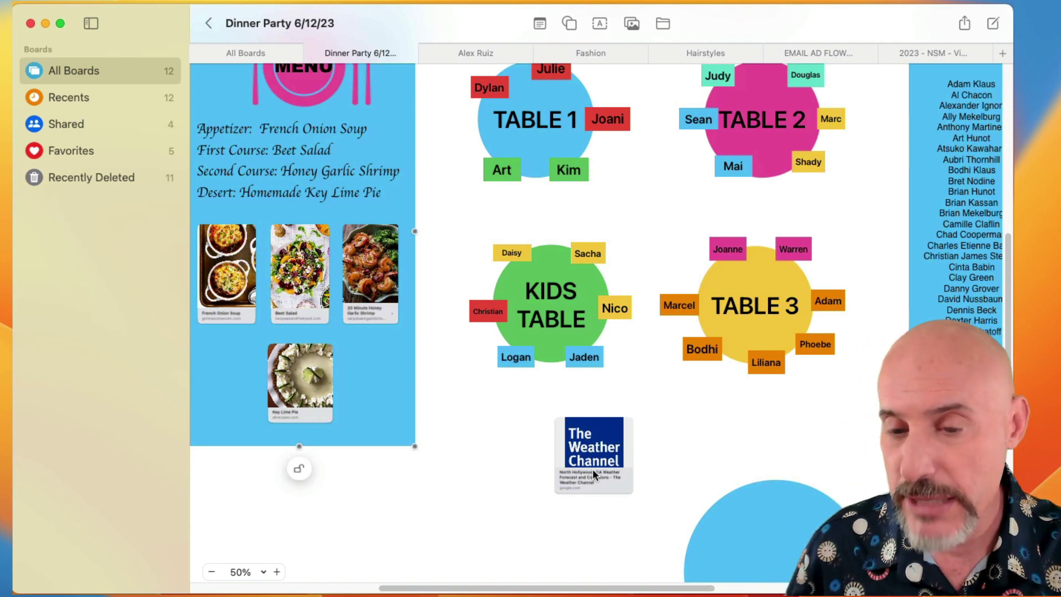
scroll(592, 468, "right", 2)
scroll(592, 468, "right", 10)
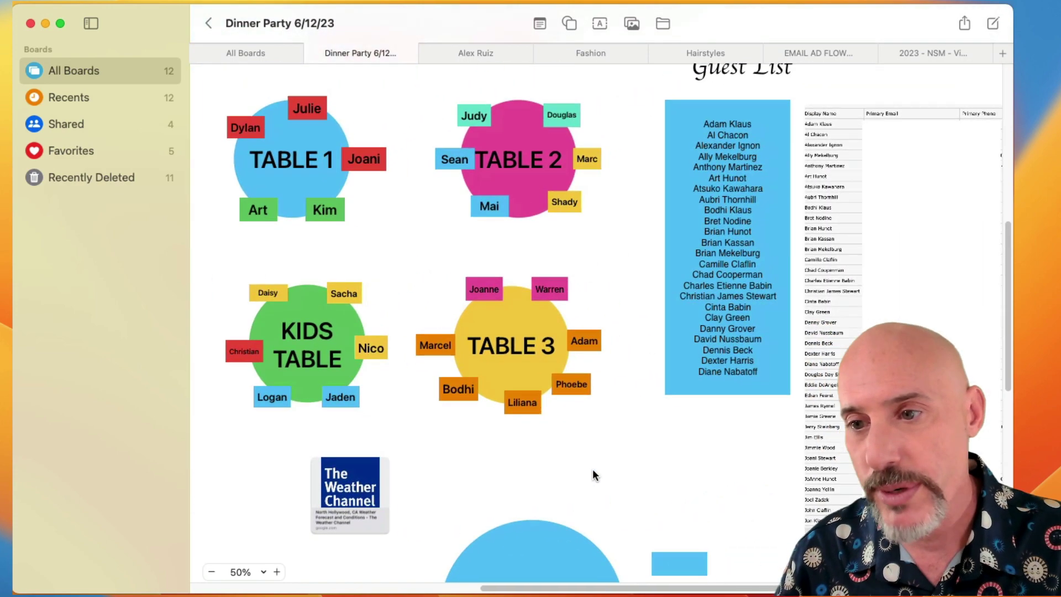
scroll(608, 420, "down", 3)
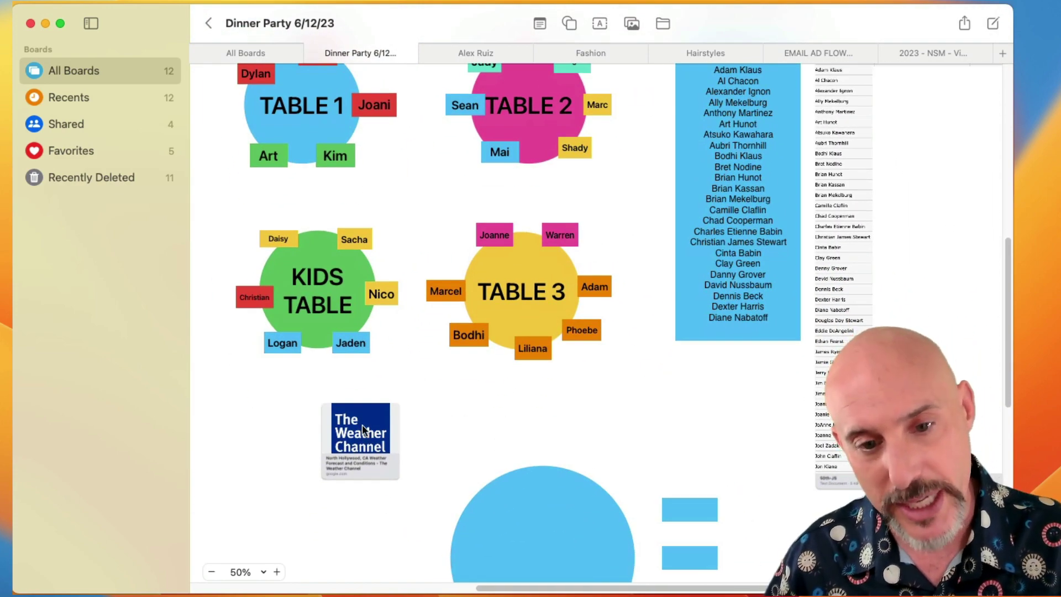
scroll(363, 424, "left", 15)
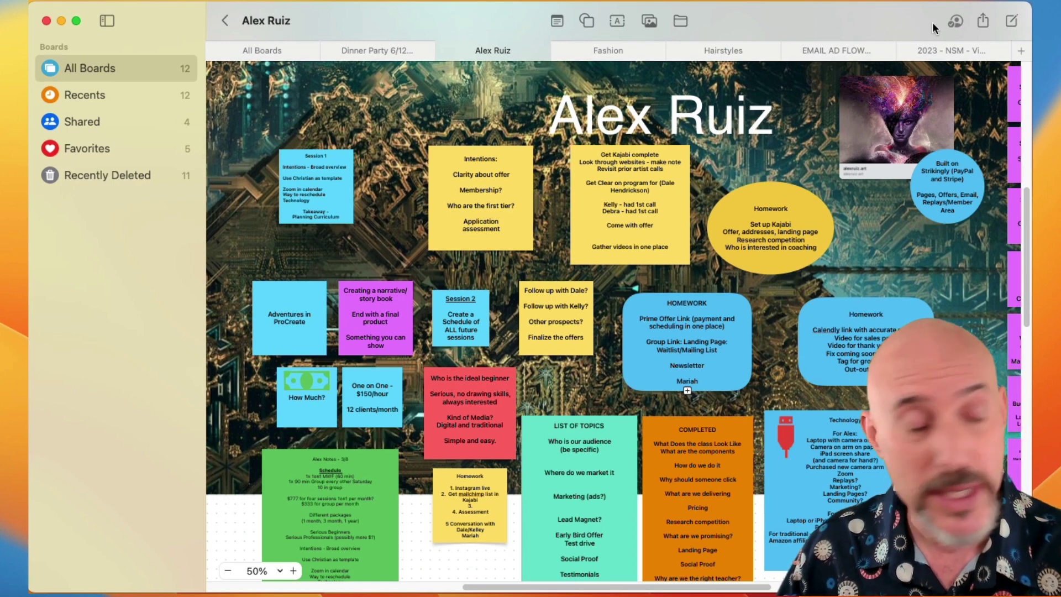
Check the board's collaborators in the Share menu, then close it.
left_click(981, 23)
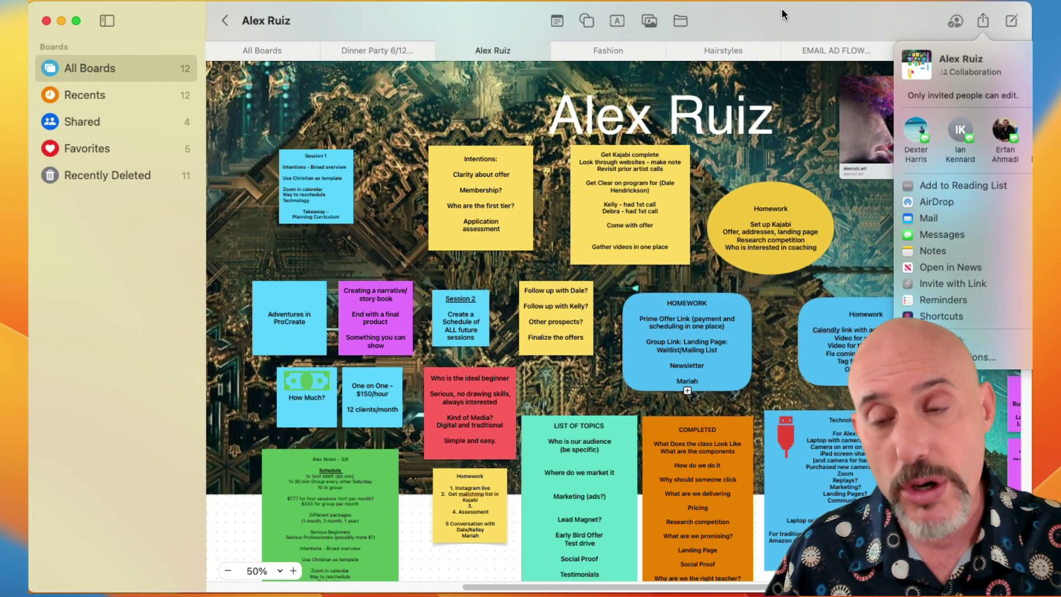
left_click(782, 11)
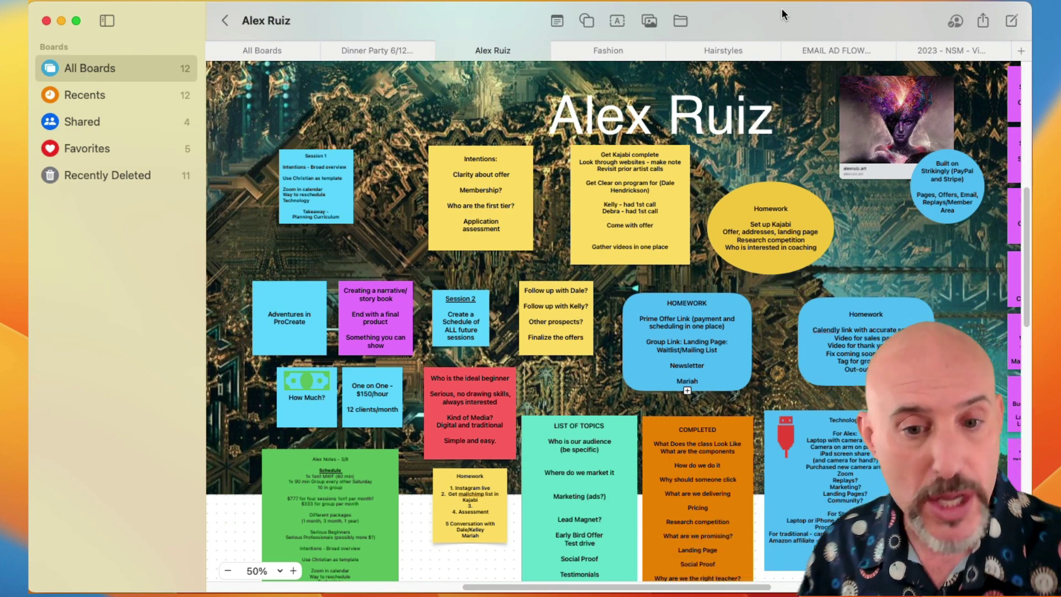
Scroll down and back up through the collaboration board's sticky notes.
scroll(781, 8, "down", 10)
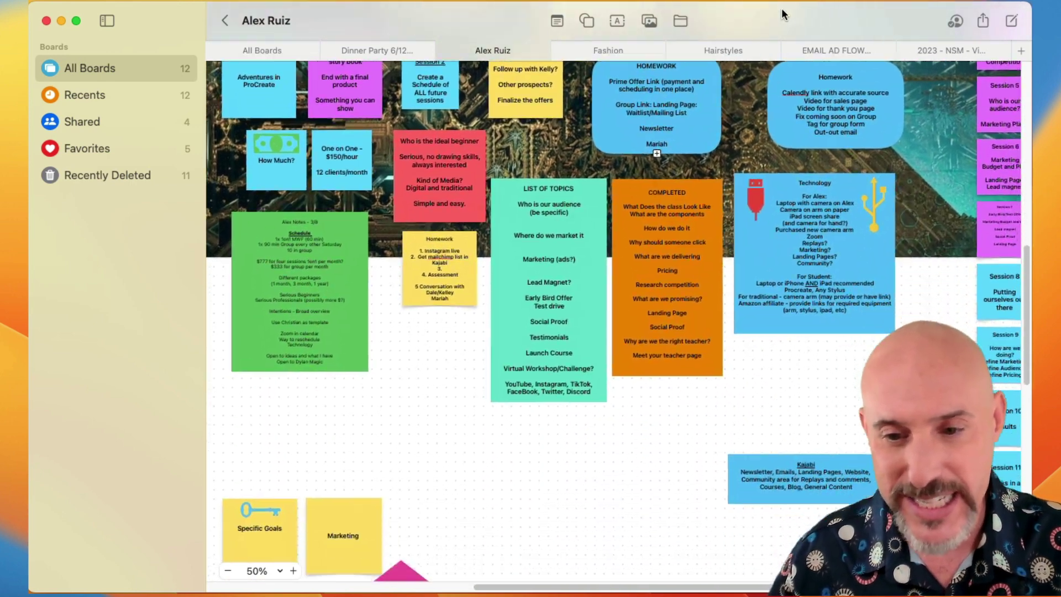
scroll(782, 10, "down", 10)
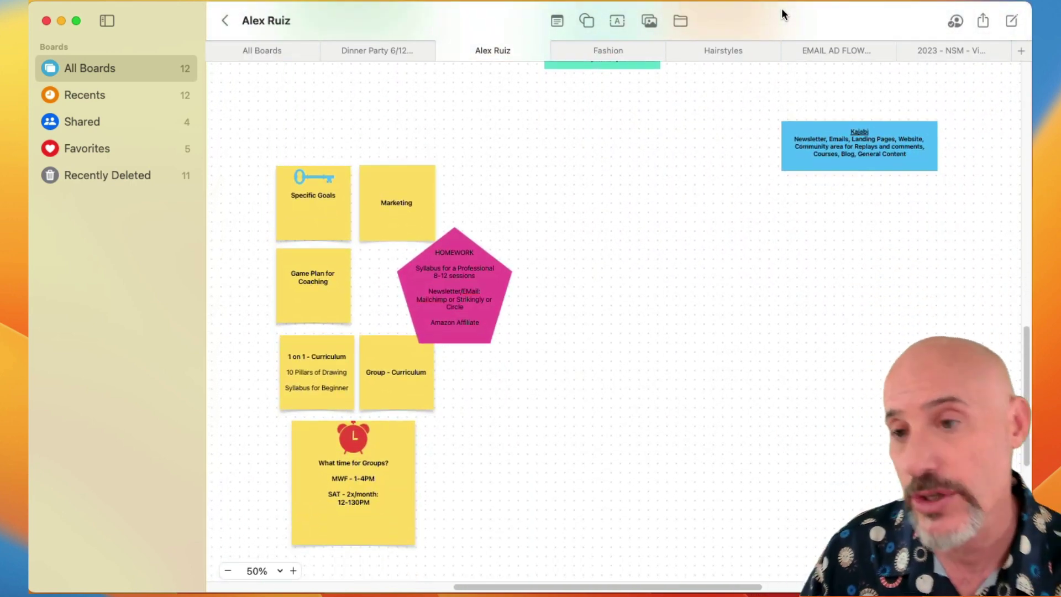
scroll(782, 7, "up", 14)
scroll(781, 8, "up", 7)
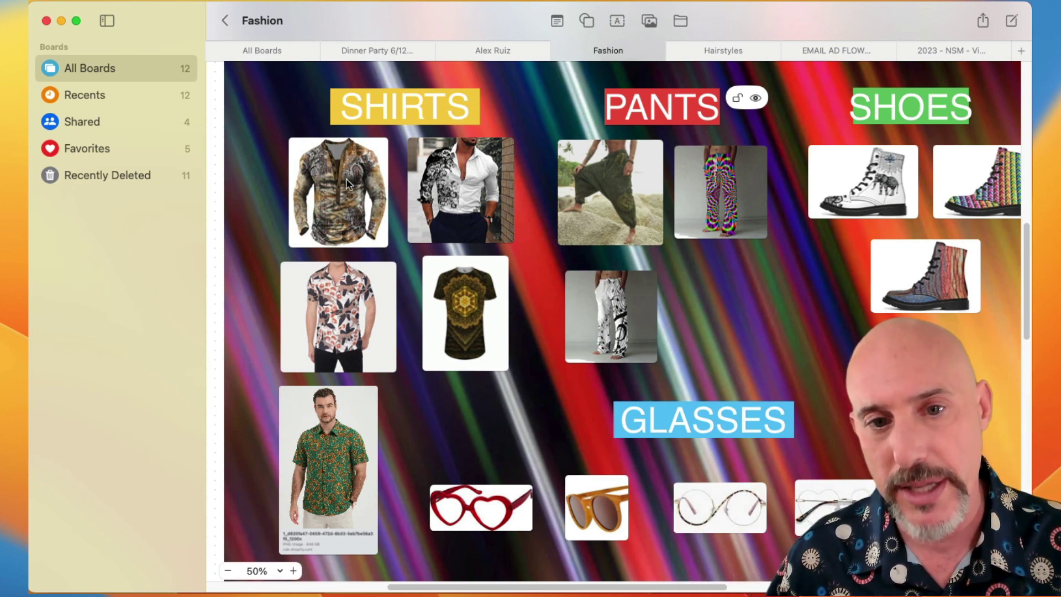
Nudge the patterned long-sleeve shirt image, then switch to the Hairstyles board.
mouse_move(344, 179)
left_mouse_down()
mouse_move(633, 223)
mouse_move(406, 159)
mouse_move(341, 172)
mouse_move(343, 180)
left_mouse_up()
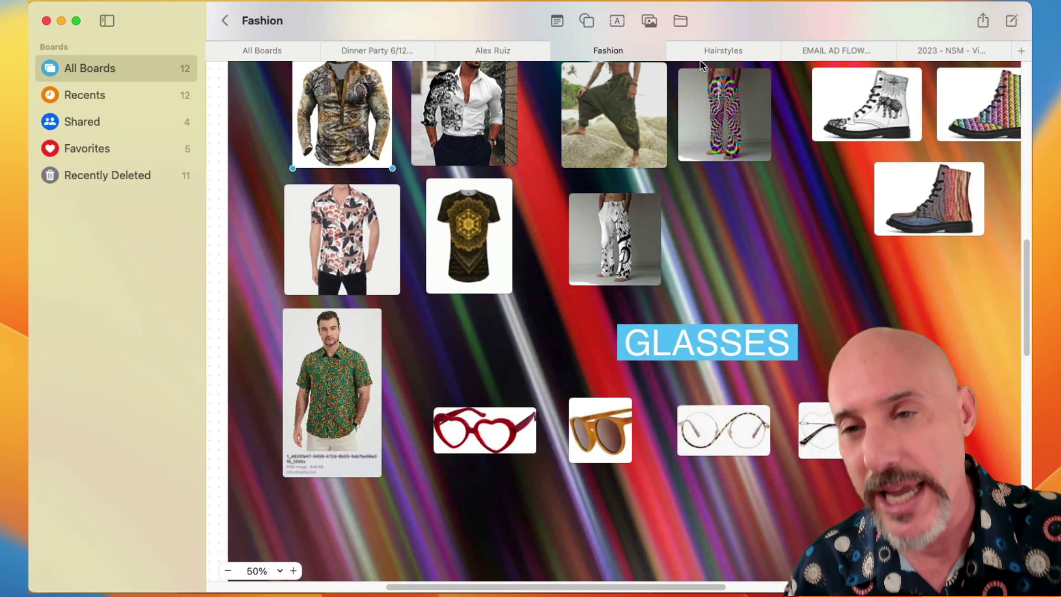
left_click(699, 59)
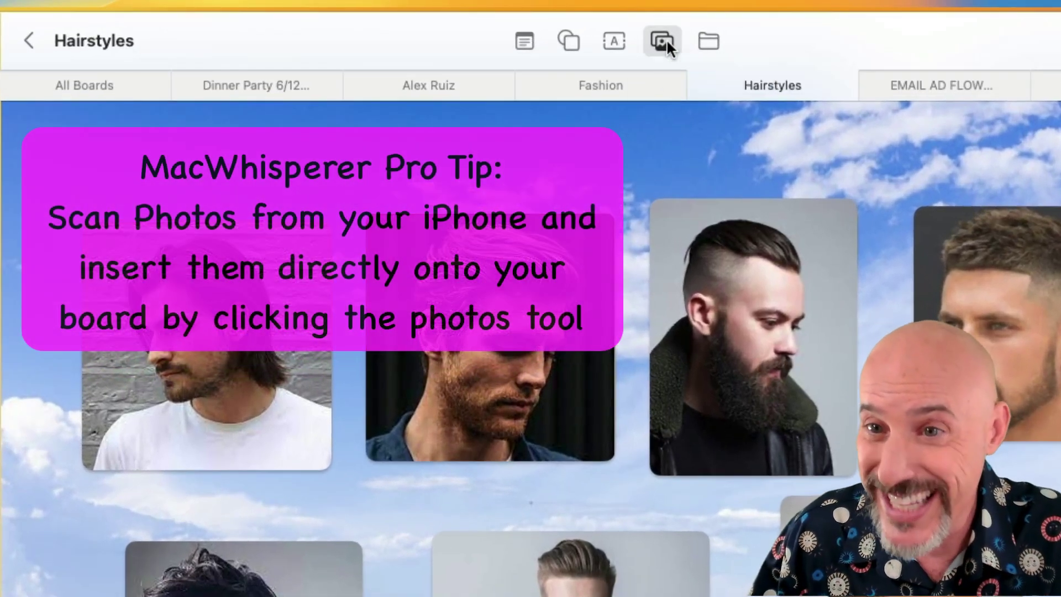
Dismiss the media-insert menu without adding anything and open the File menu.
left_click(650, 21)
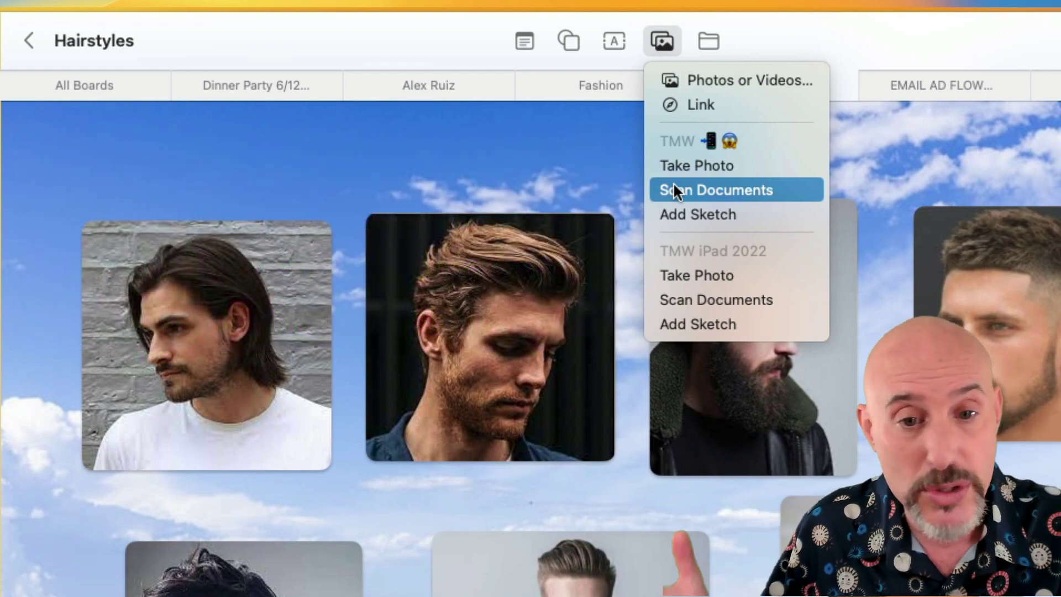
left_click(527, 161)
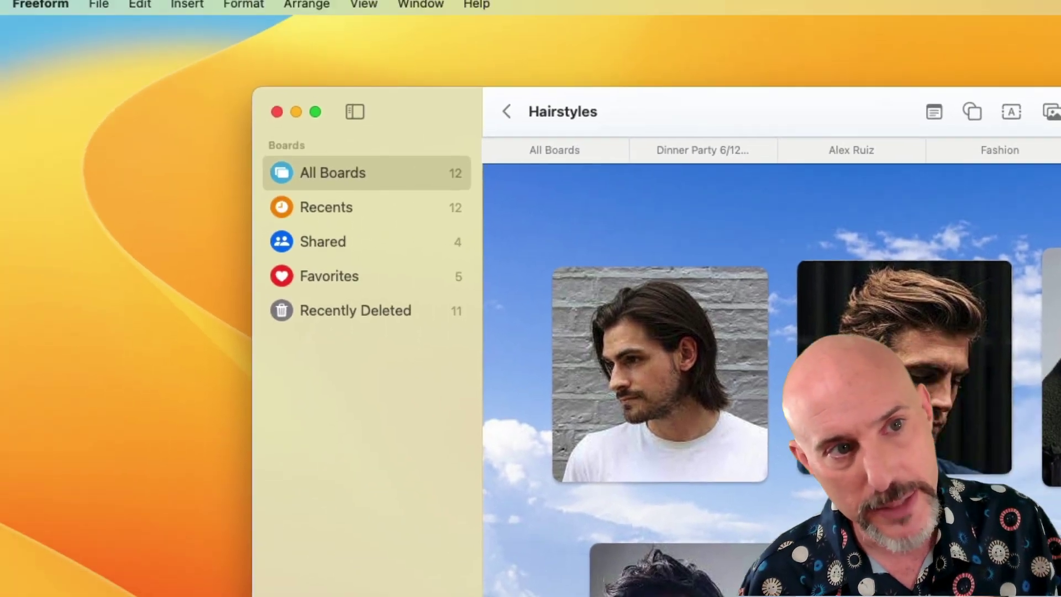
left_click(98, 3)
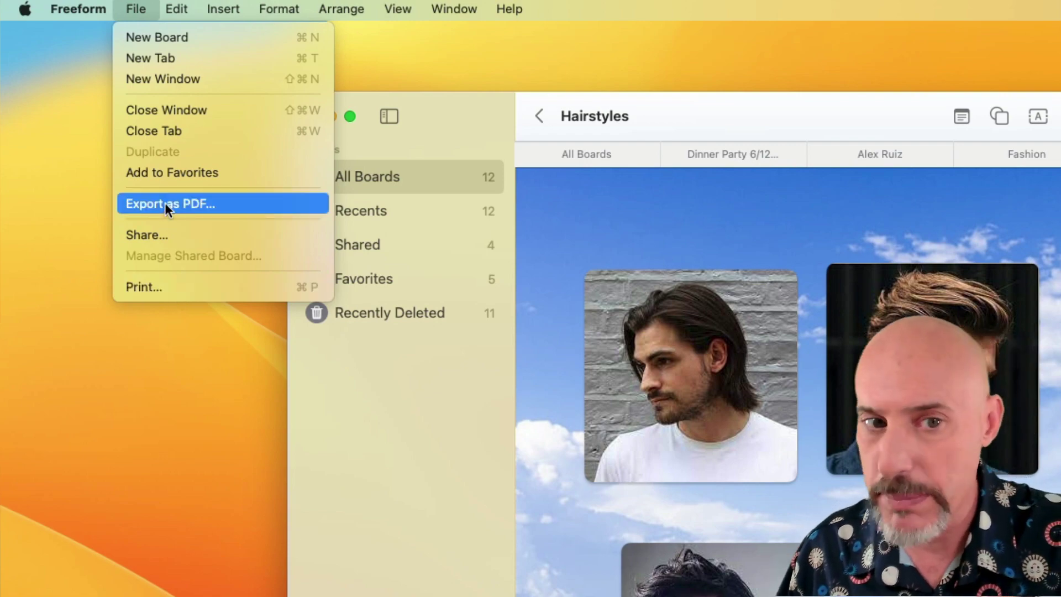
Preview printing the Hairstyles board at 100% scale, then Scale to Fit, and cancel.
left_click(165, 287)
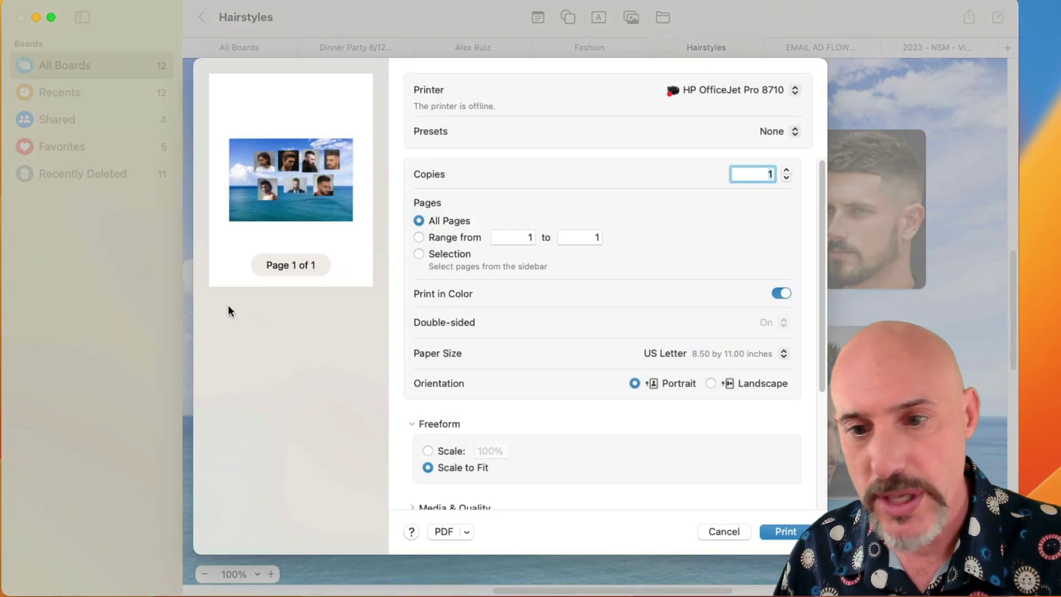
left_click(428, 451)
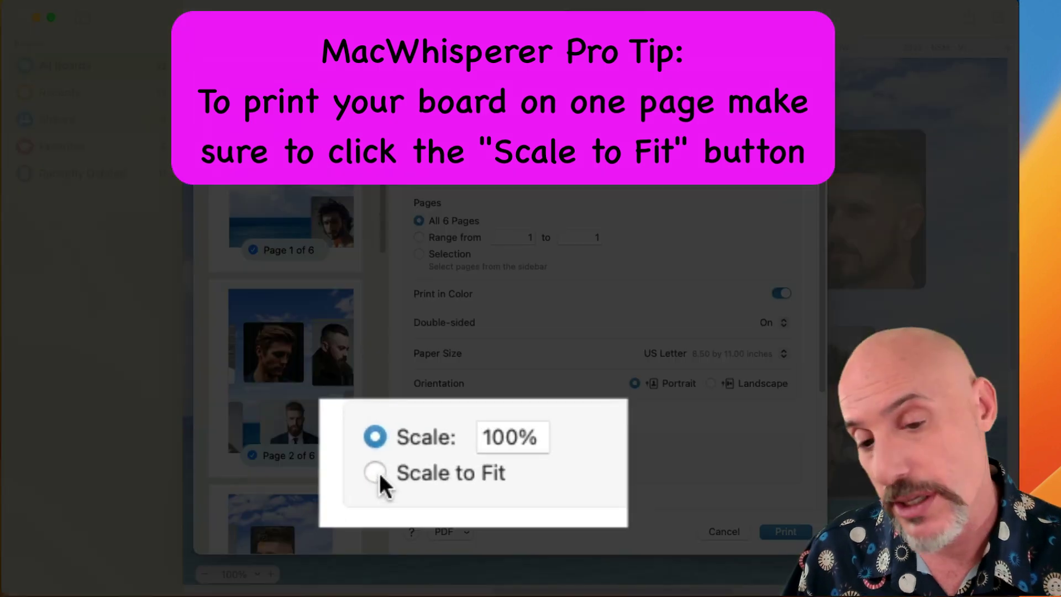
left_click(379, 473)
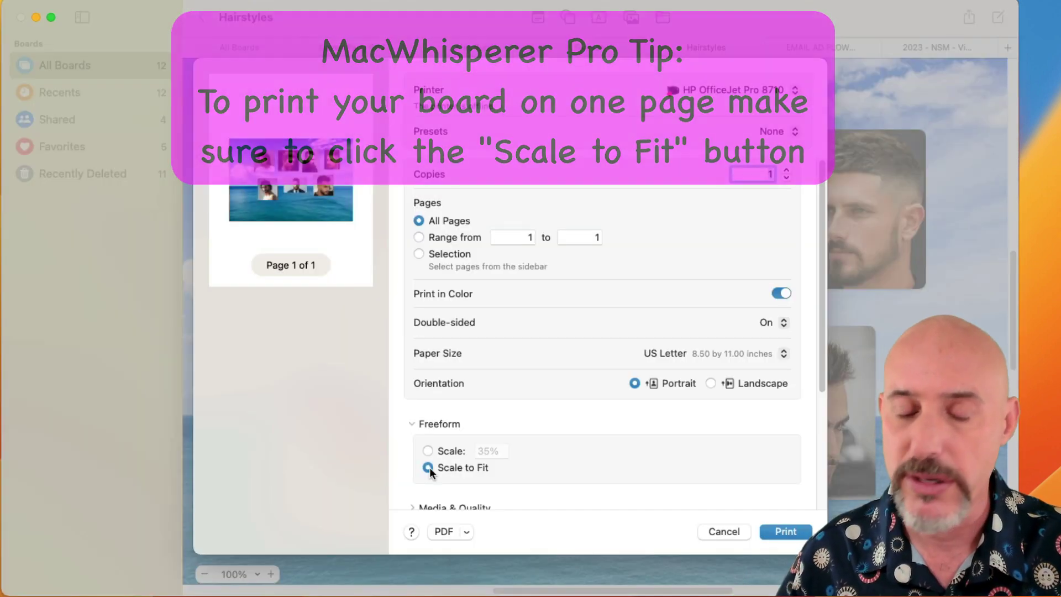
left_click(734, 531)
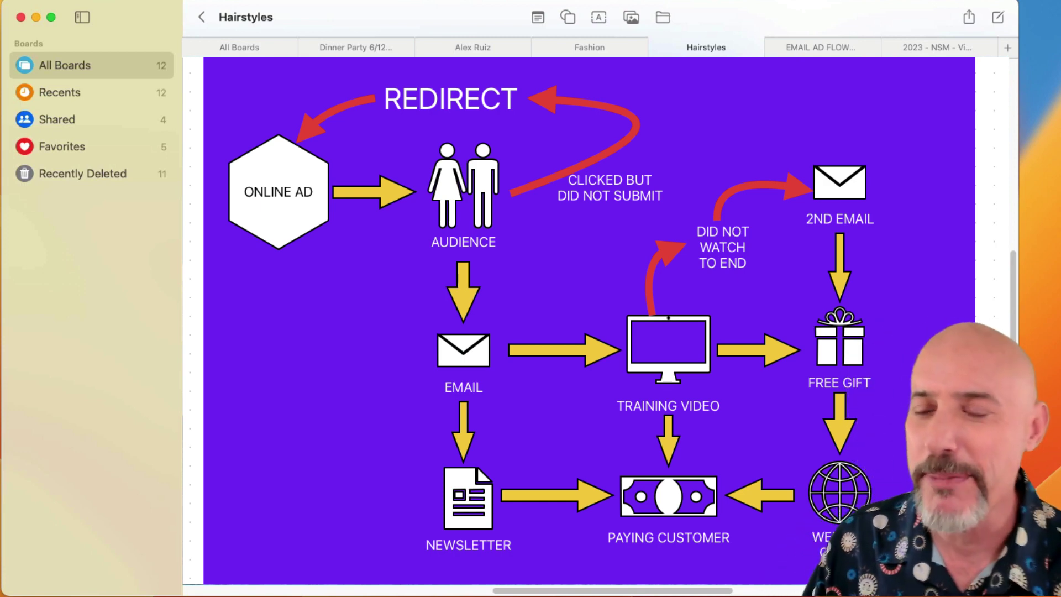
Switch to the EMAIL AD FLOWCHART board.
left_click(821, 47)
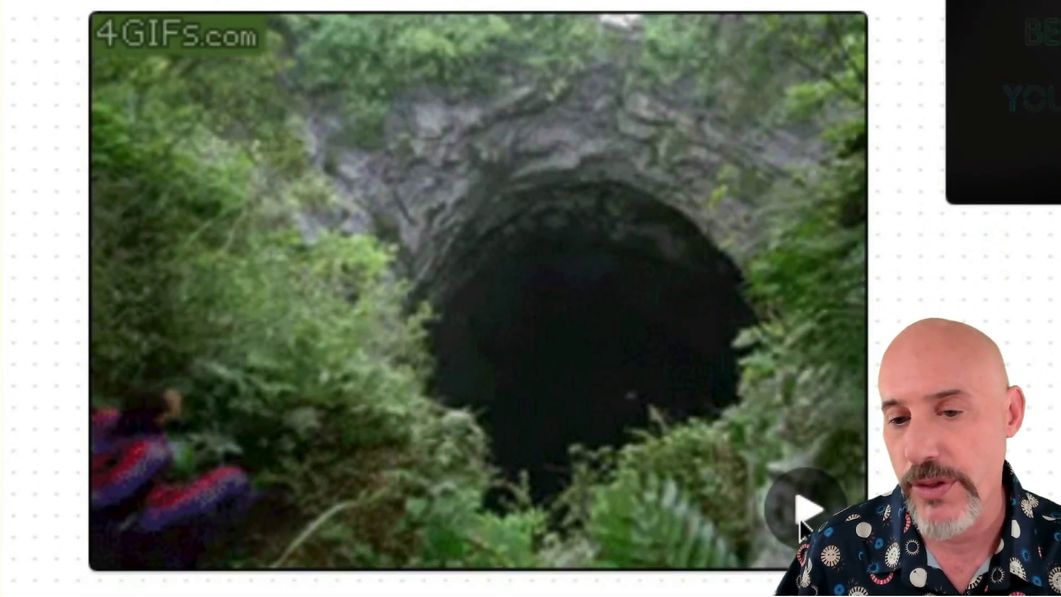
Play the animated cave GIF on the vision board.
left_click(799, 521)
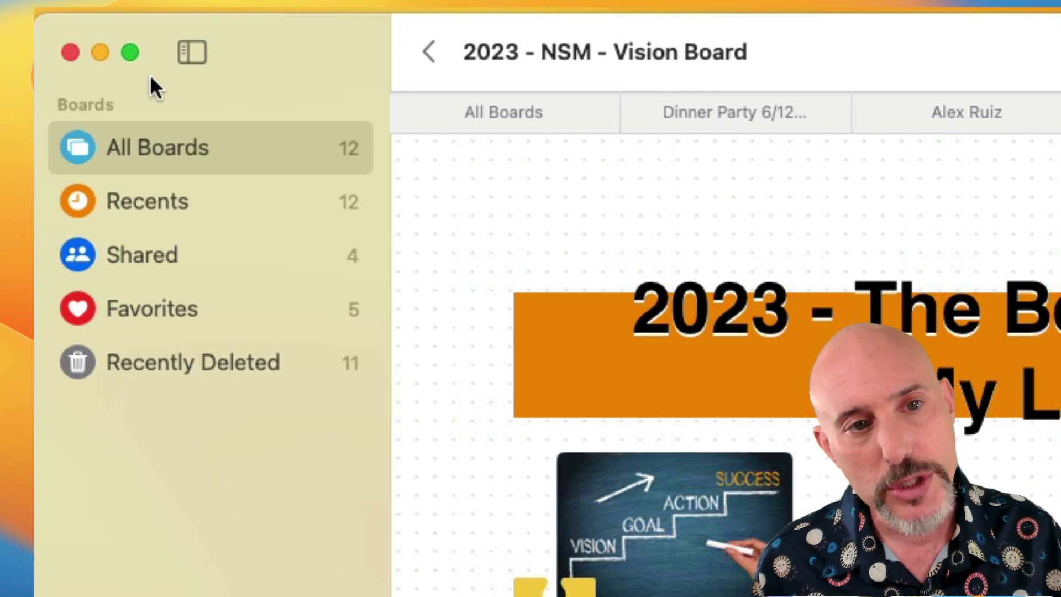
Toggle the sidebar, review the five Favorites, then return to the 12-board All Boards gallery.
left_click(191, 52)
left_click(190, 53)
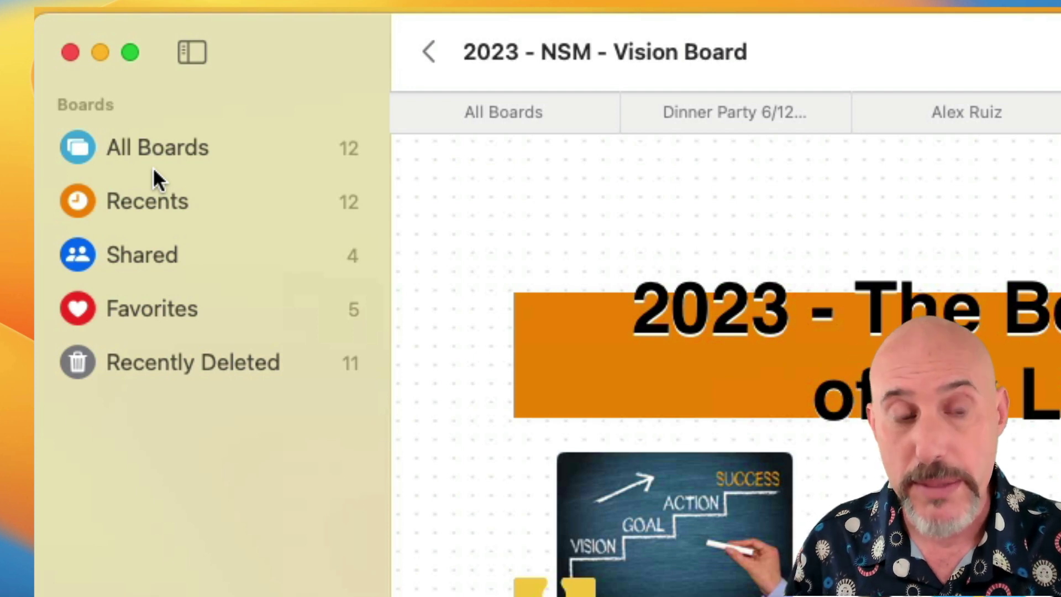
left_click(164, 151)
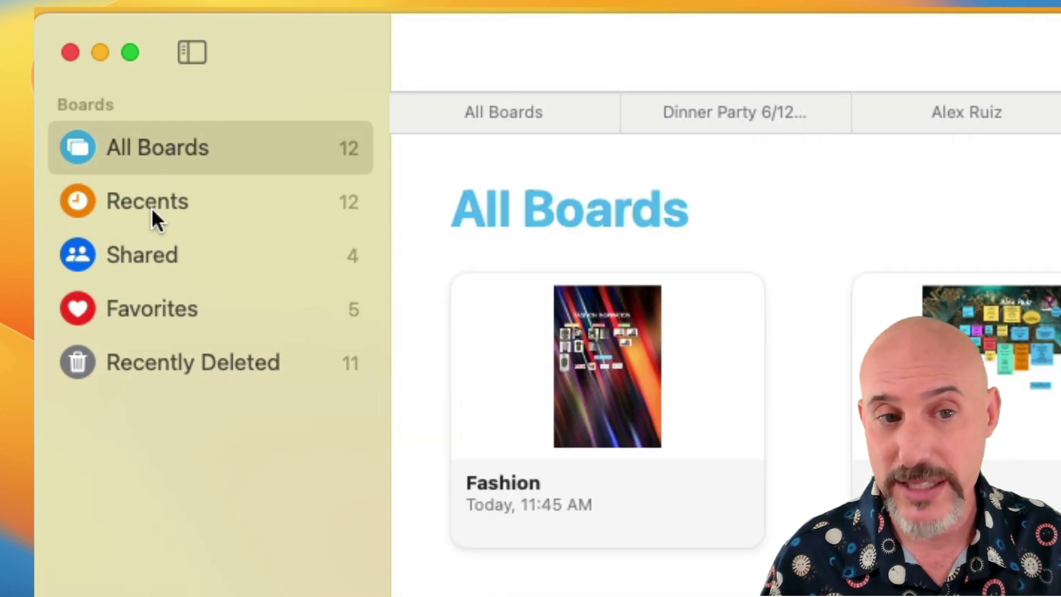
left_click(136, 320)
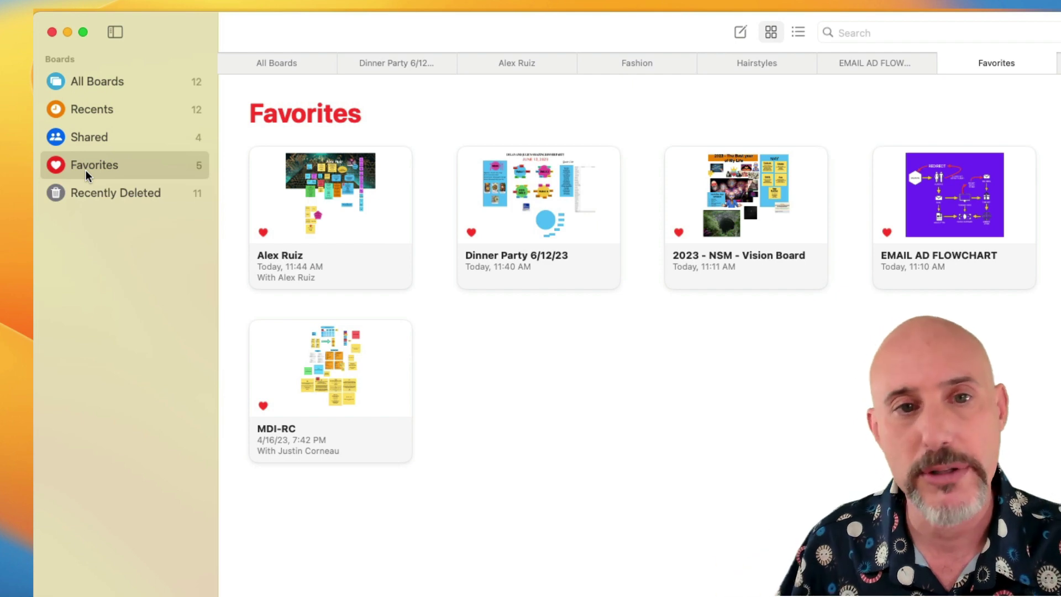
left_click(83, 87)
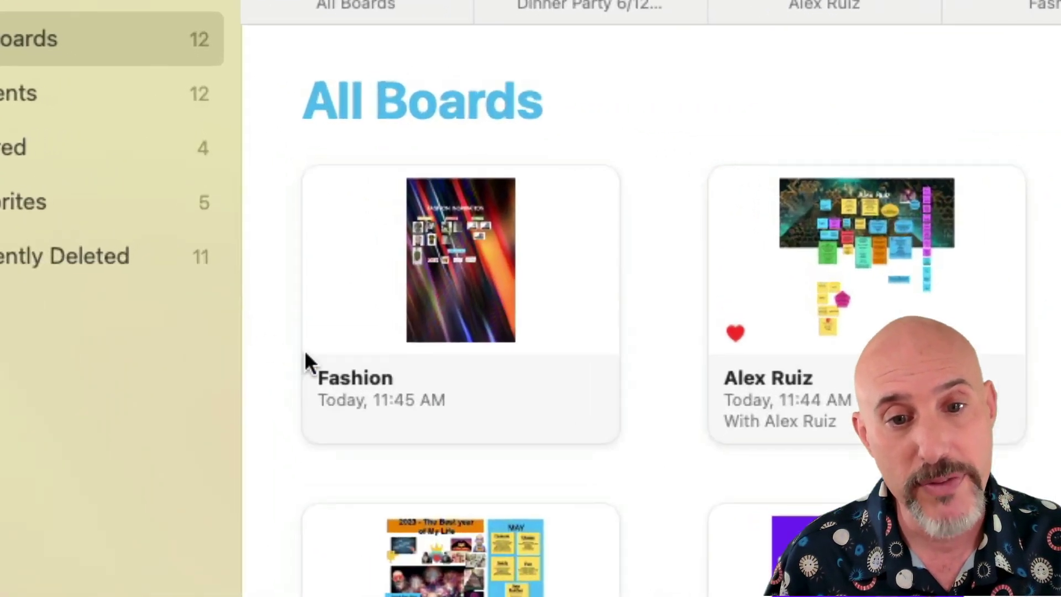
Heart the Fashion board as a favourite and switch the All Boards gallery to list view.
mouse_move(375, 252)
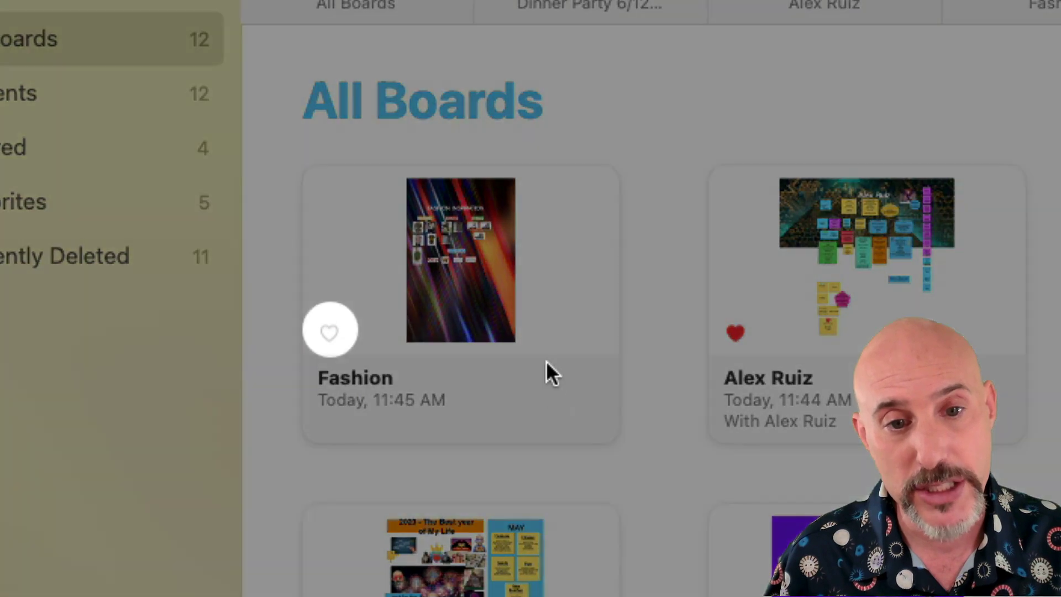
left_click(330, 333)
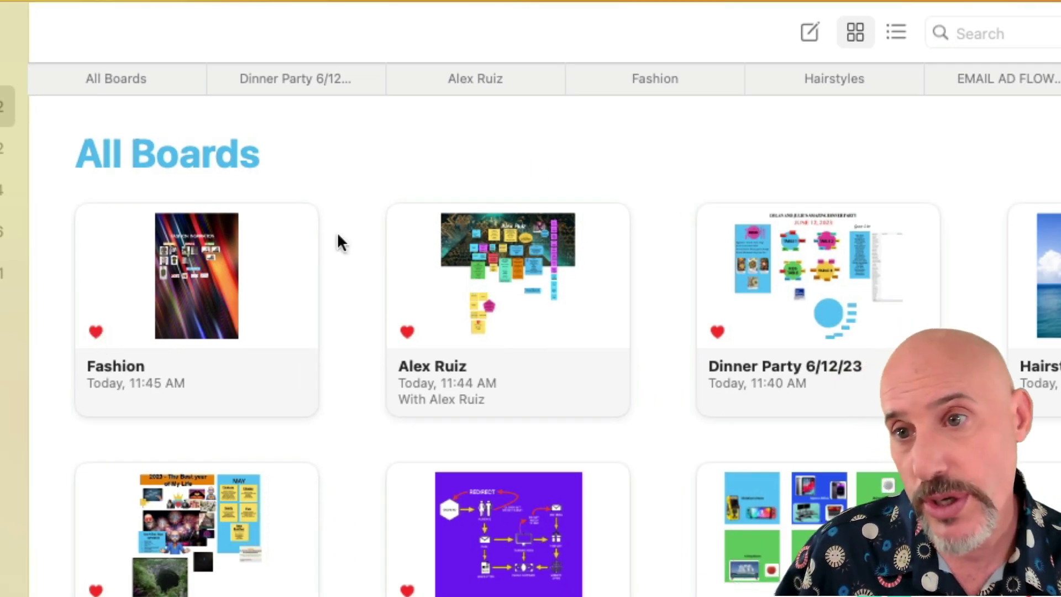
left_click(896, 32)
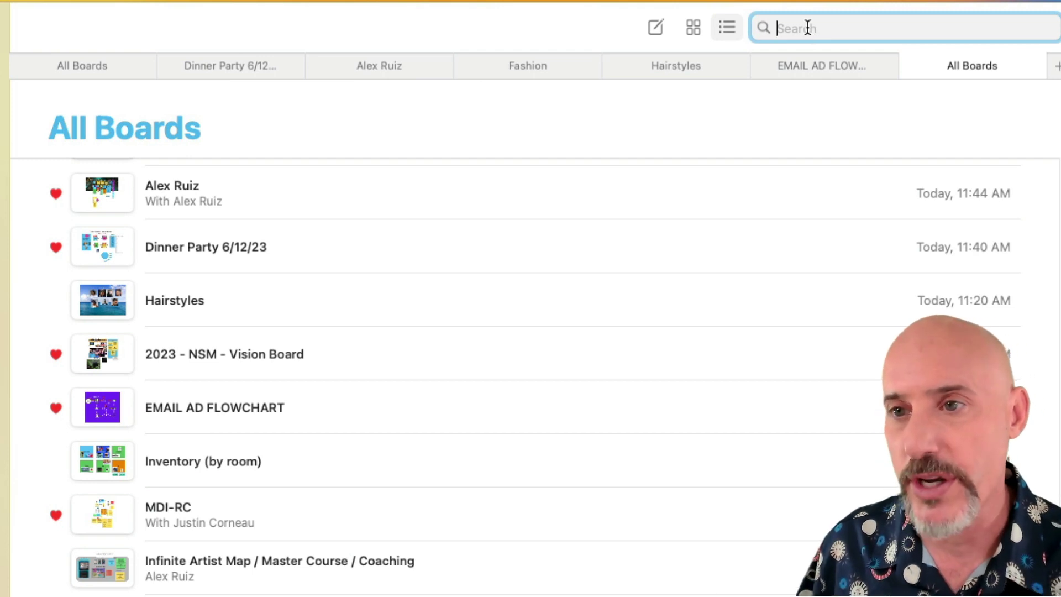
Search the boards for 'email' to find the flowchart, then clear the search via All Boards.
type("email")
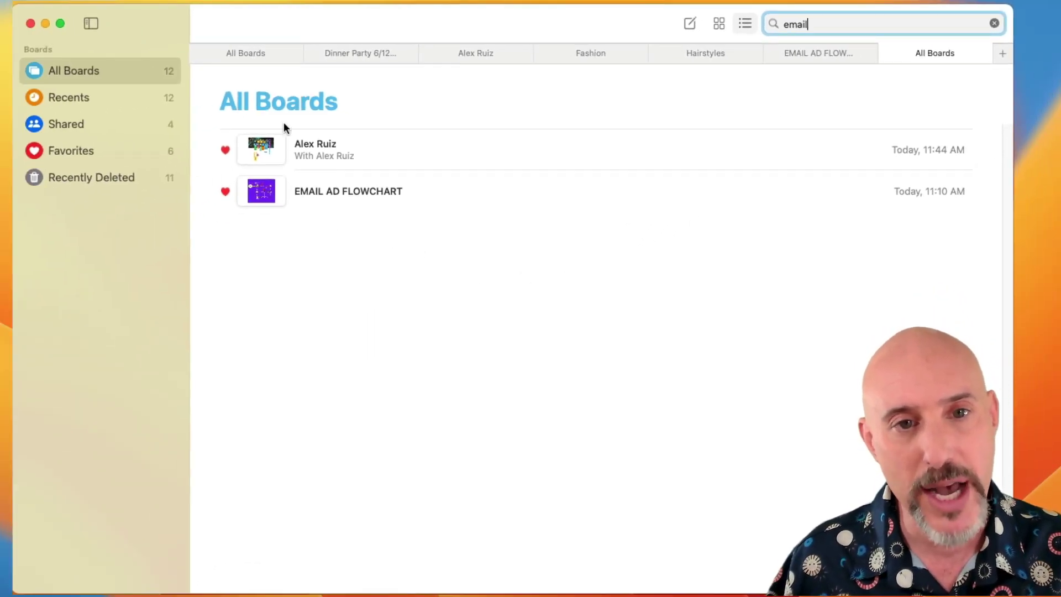
left_click(245, 52)
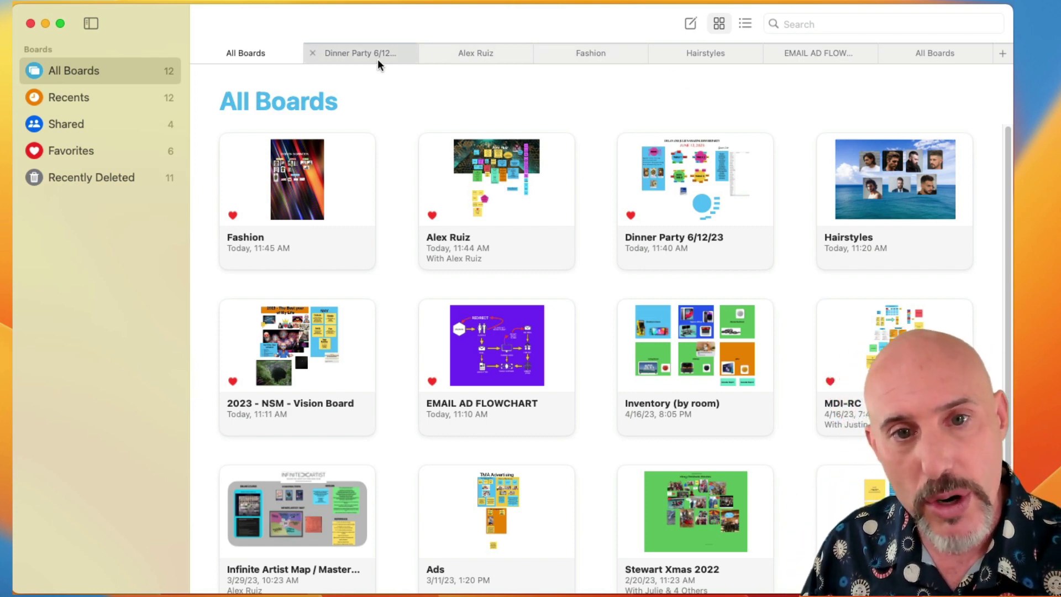
Open the Infinite Artist Map board in a new tab and drag Fashion into second tab place.
scroll(349, 220, "down", 5)
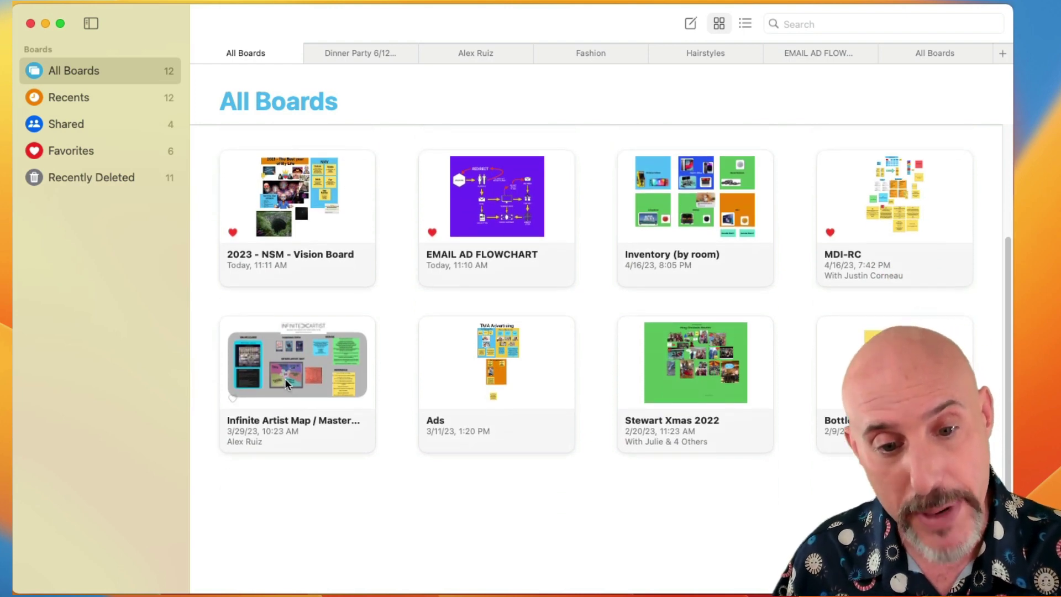
right_click(284, 378)
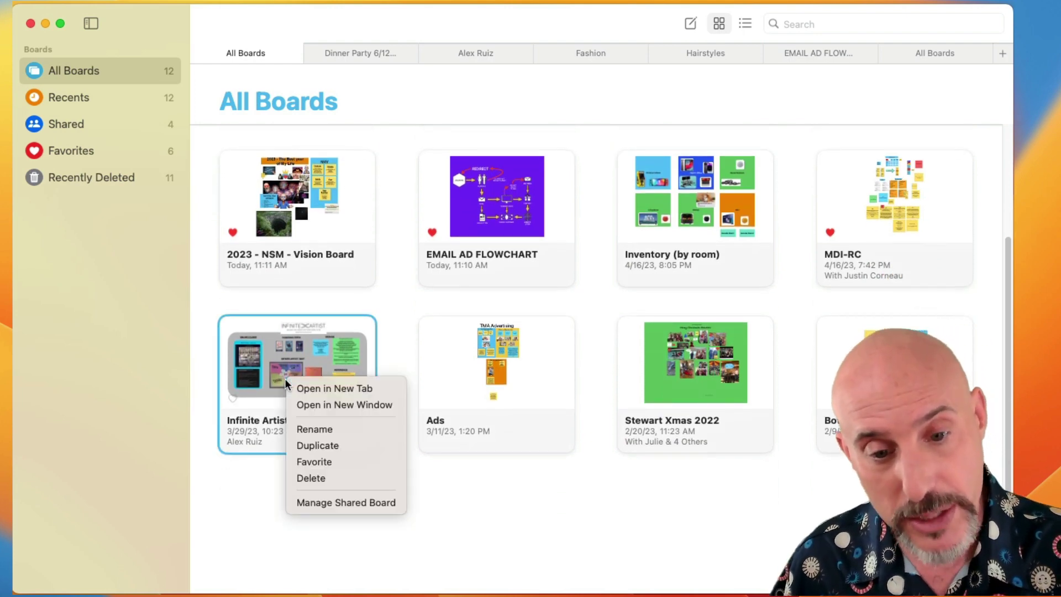
left_click(324, 388)
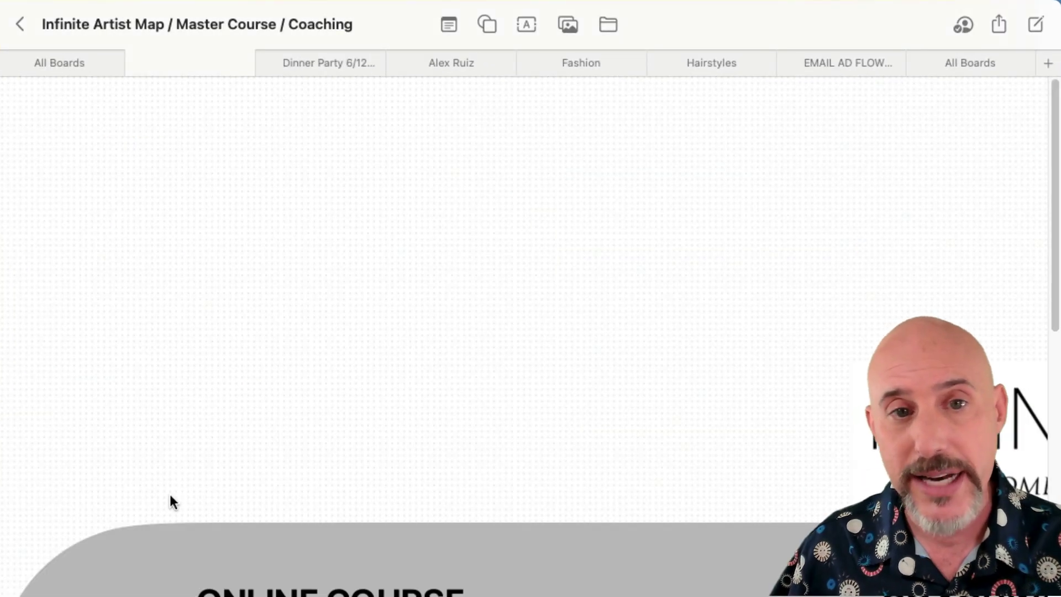
left_click_drag(184, 65, 576, 100)
left_click_drag(479, 64, 180, 51)
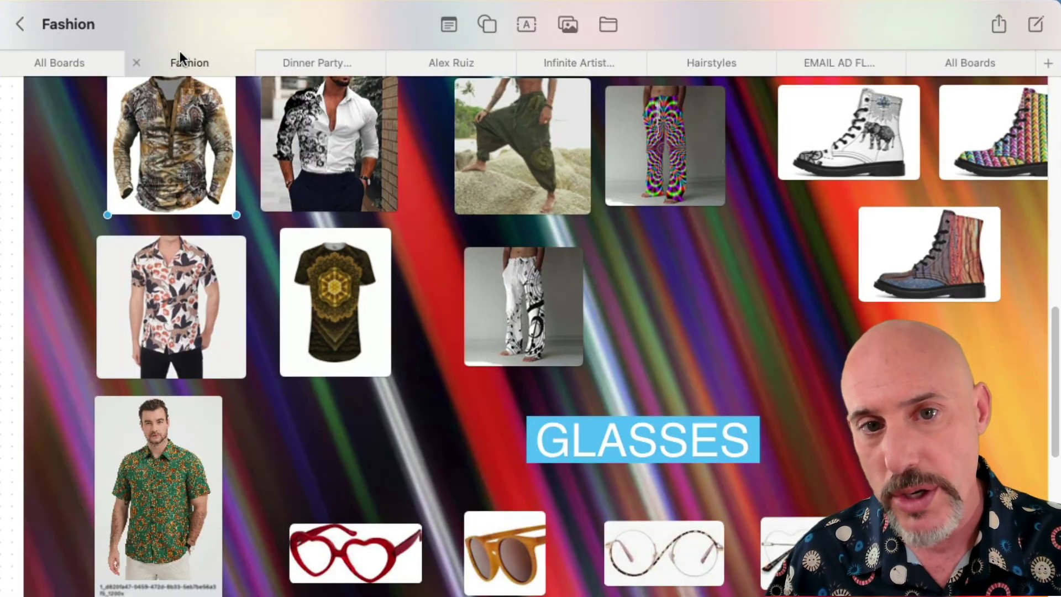
Close the Fashion tab and switch through the shared board and Hairstyles tabs to EMAIL AD FLOWCHART.
left_click(135, 63)
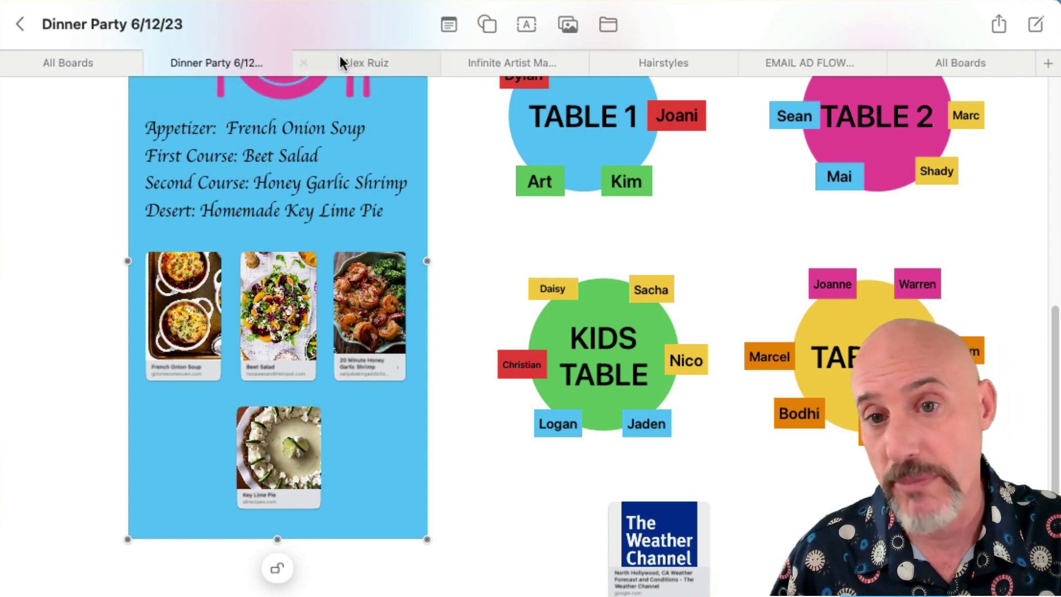
left_click(370, 63)
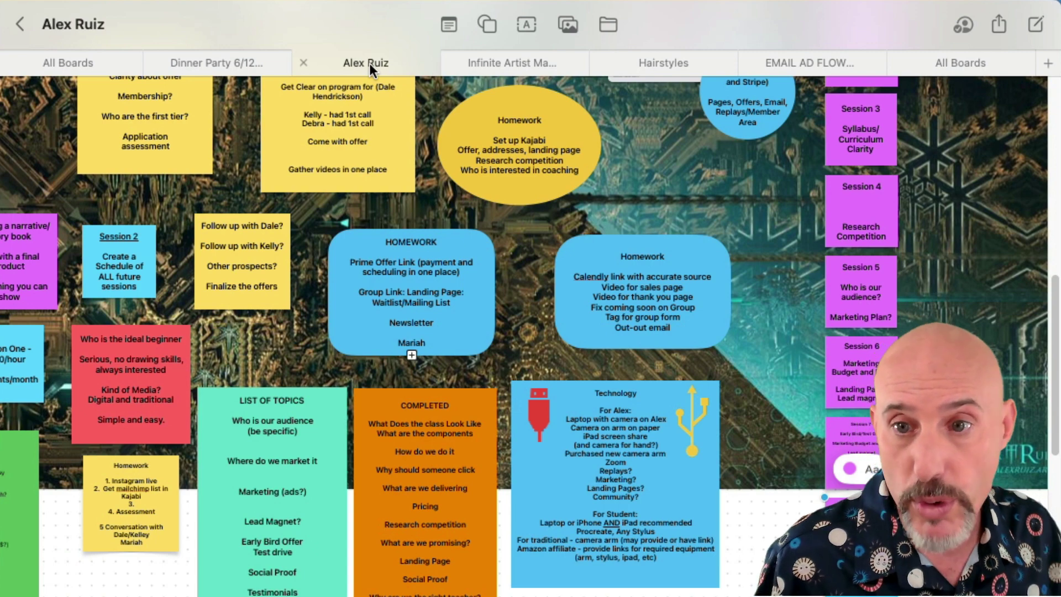
left_click(663, 63)
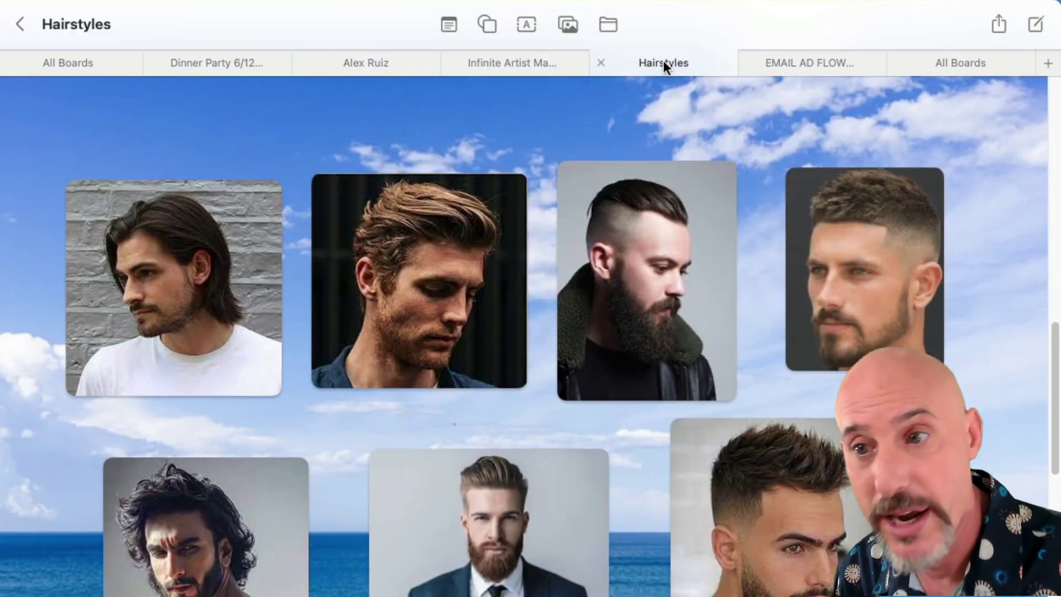
left_click(774, 65)
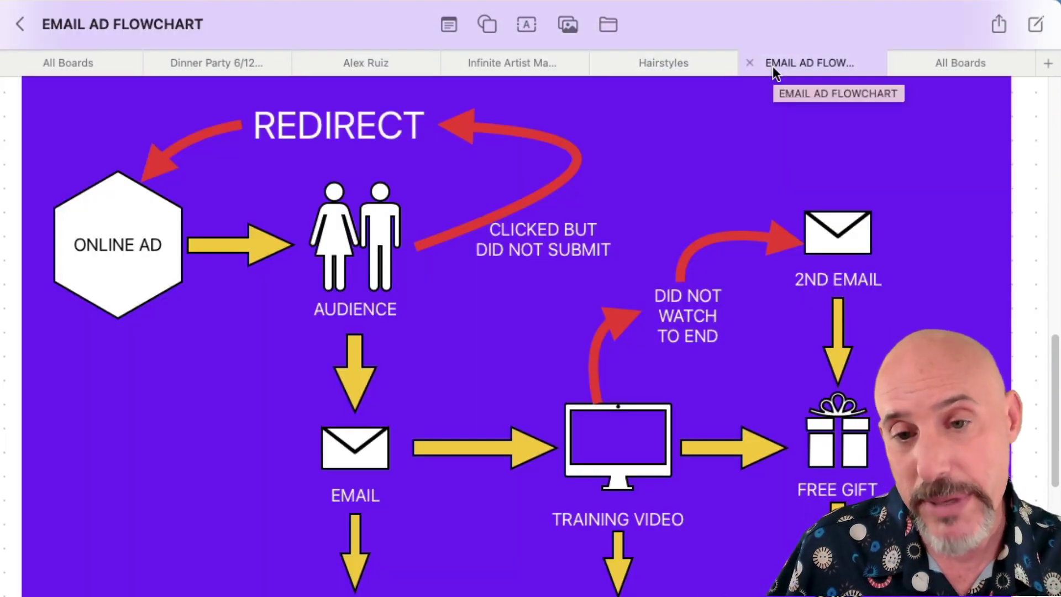